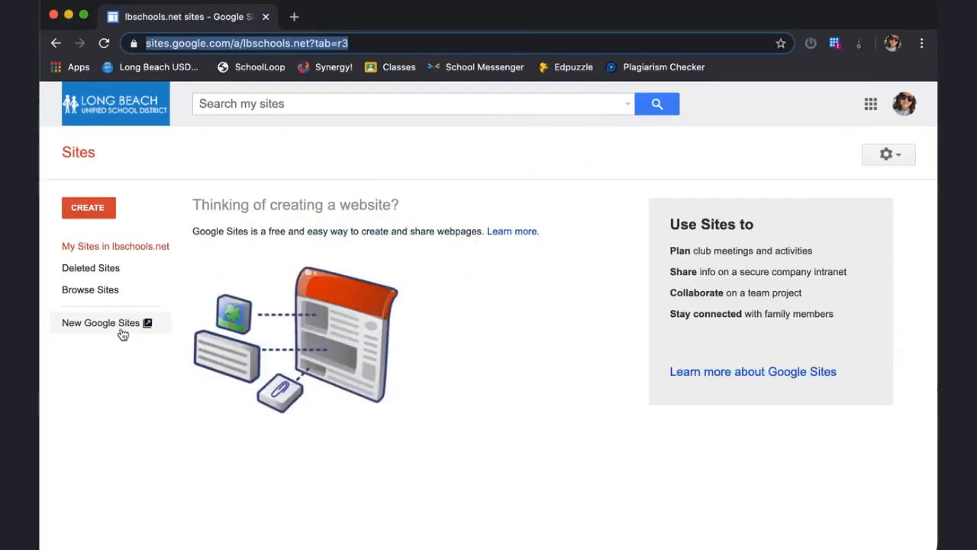
Step: Switch to the new Google Sites and create a blank site from the template gallery
click(122, 333)
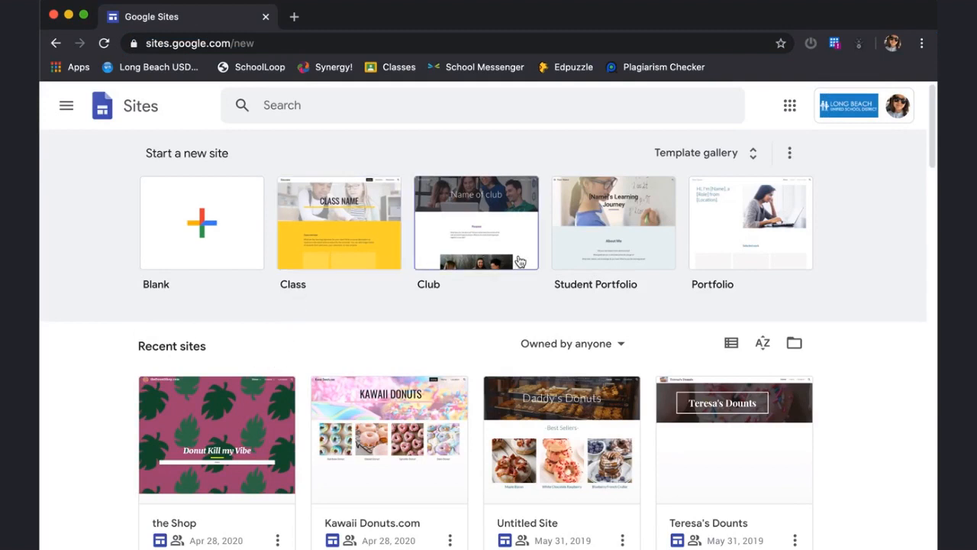
click(726, 157)
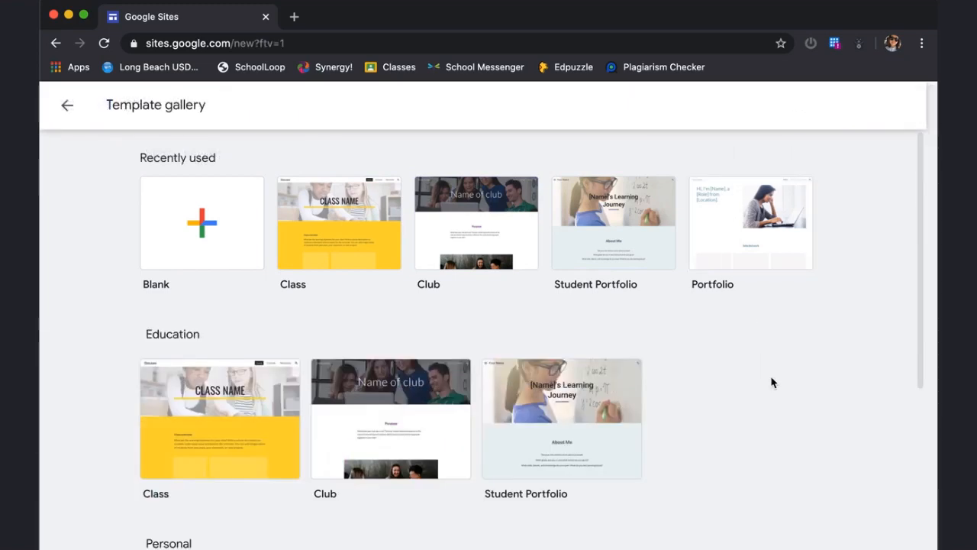
scroll(783, 421, down, 3)
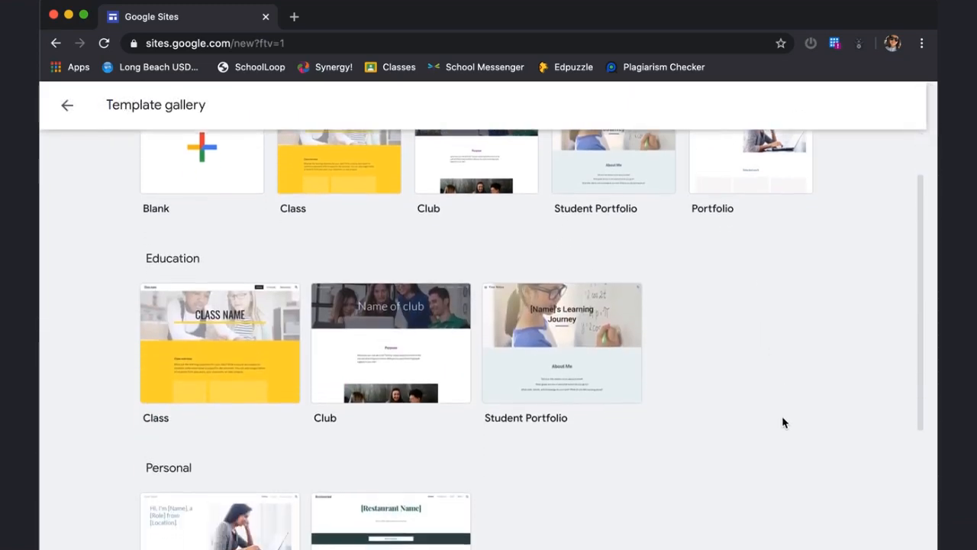
scroll(783, 422, down, 3)
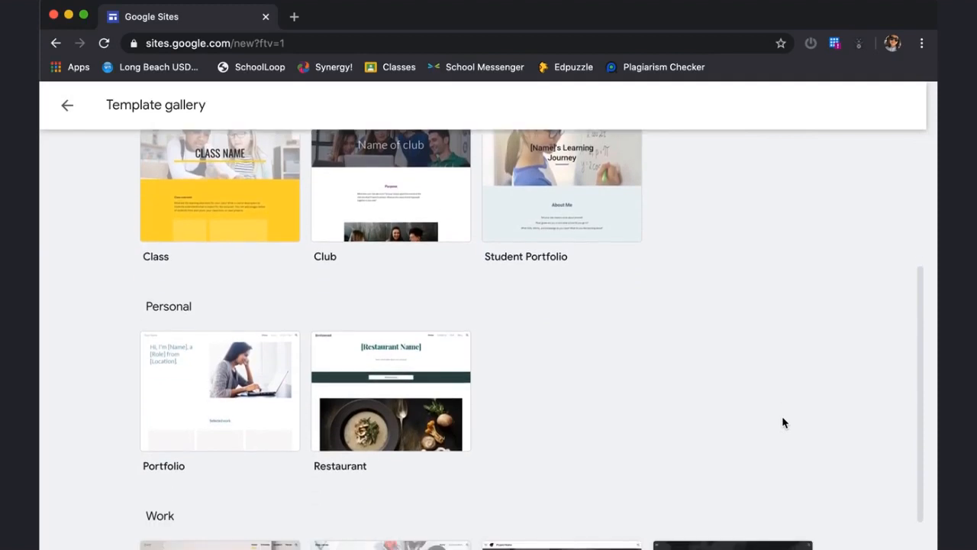
scroll(783, 421, down, 3)
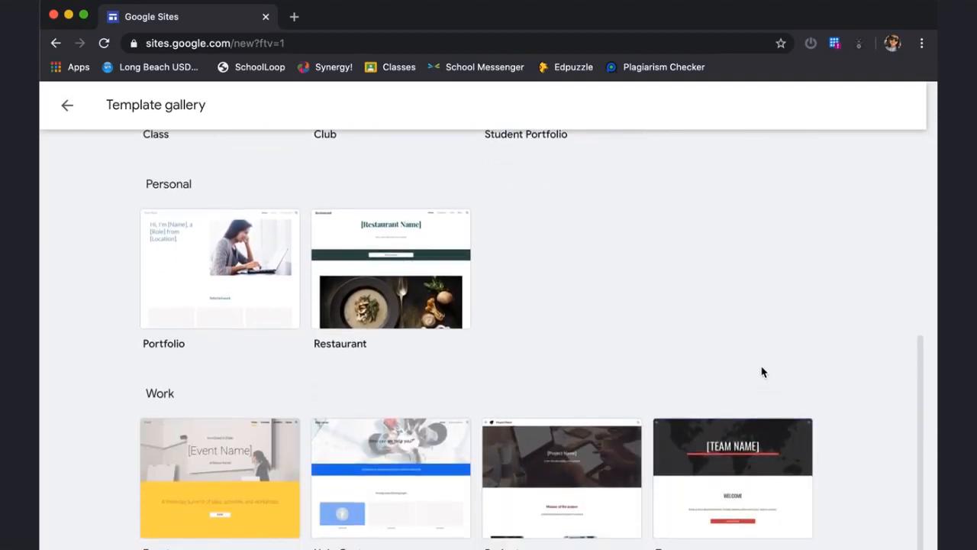
scroll(762, 371, up, 4)
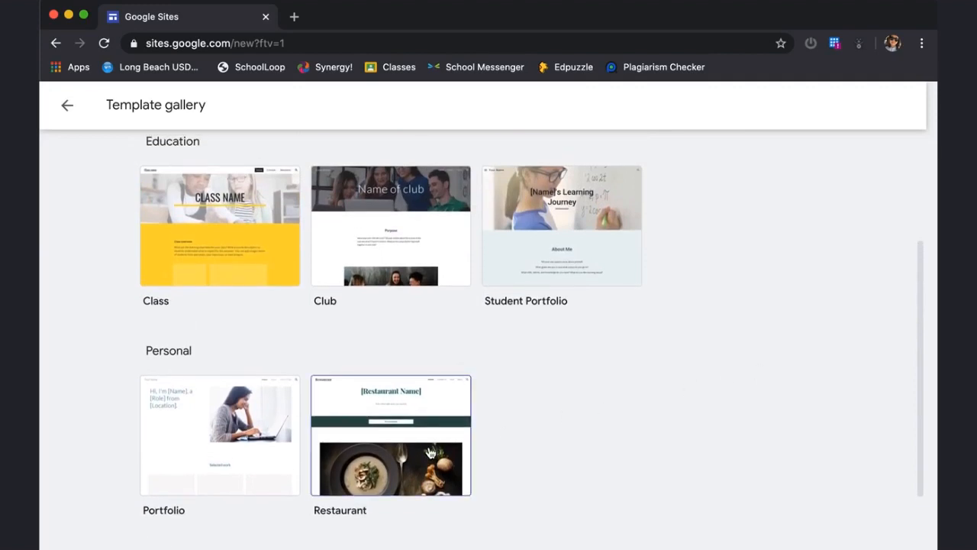
scroll(429, 454, up, 5)
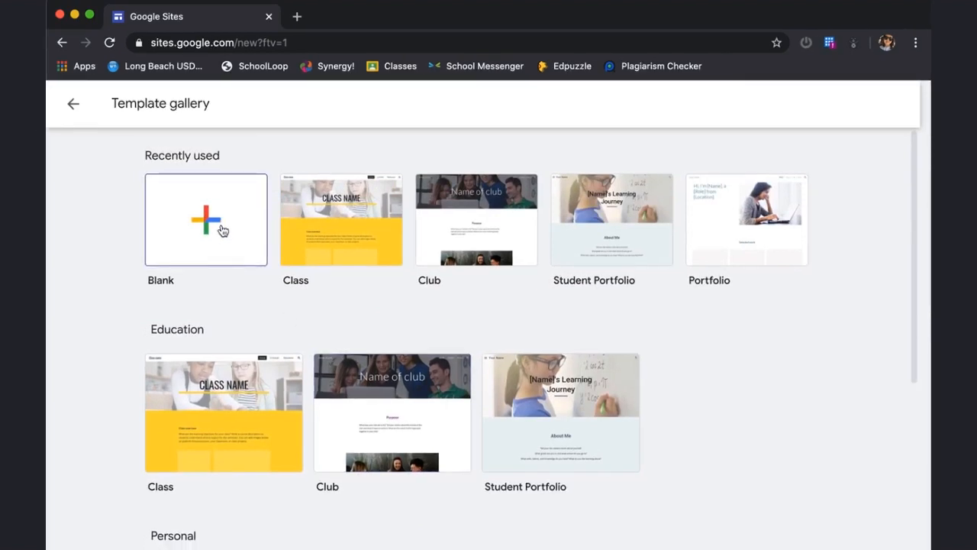
click(223, 230)
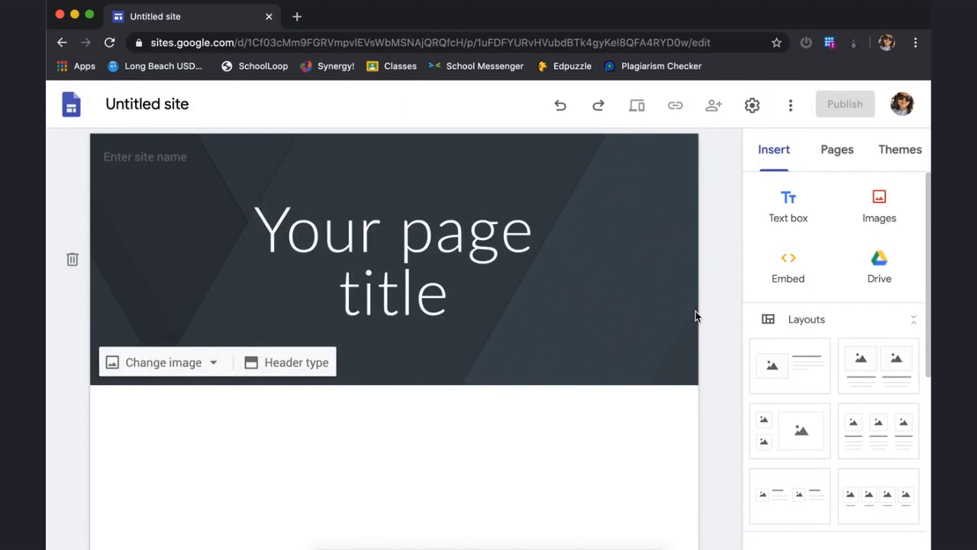
Step: Name the untitled site "Scoop'dby_MsK" and use the same text as the site name in the header
click(141, 104)
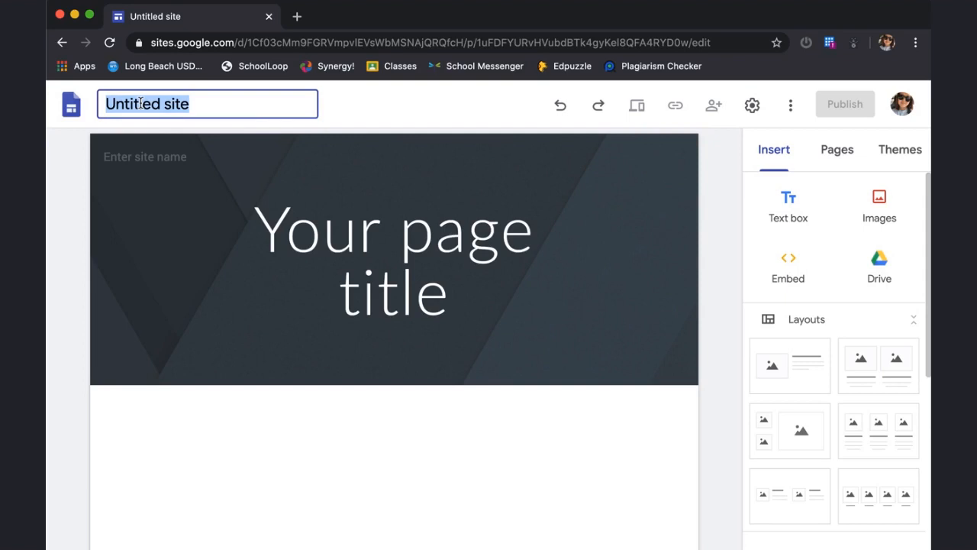
text(S)
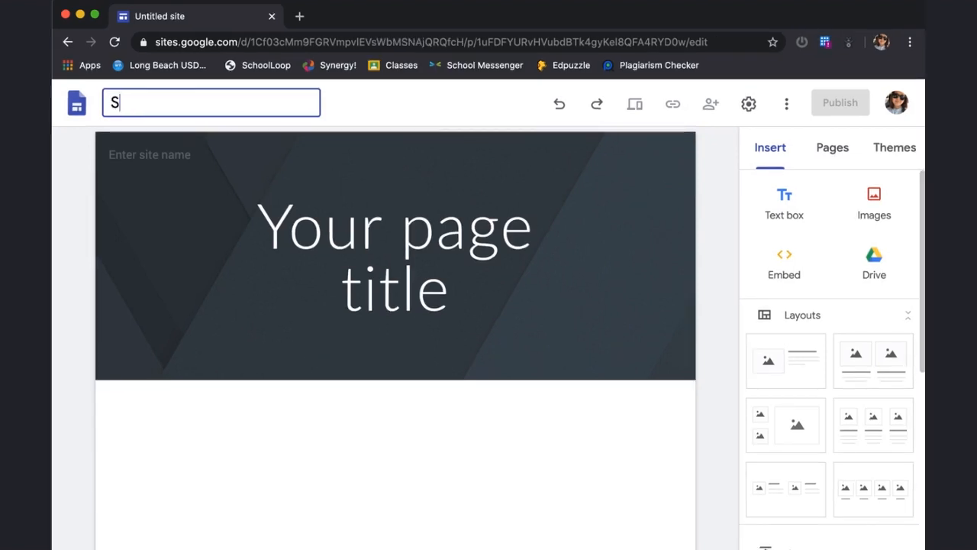
text(coop'd)
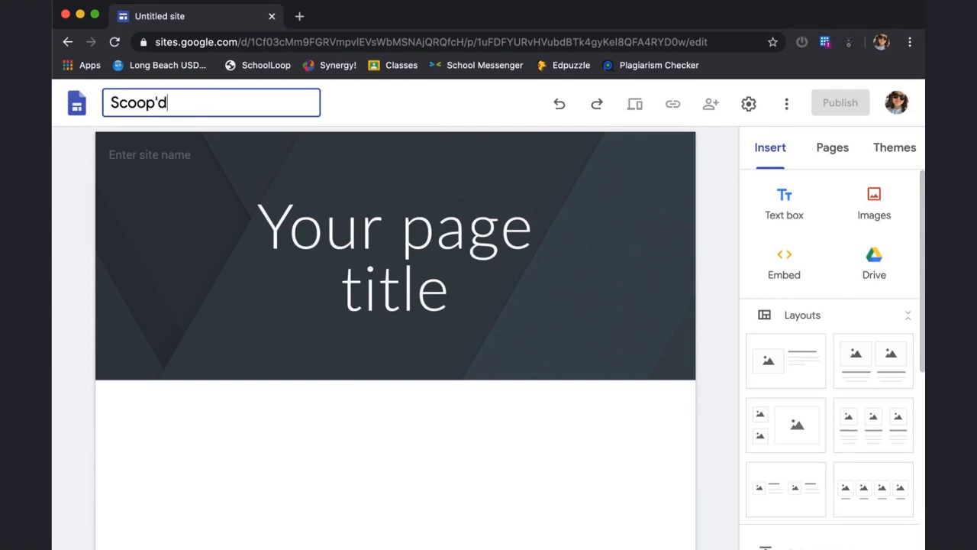
text(by)
text(_Ms.)
text(K)
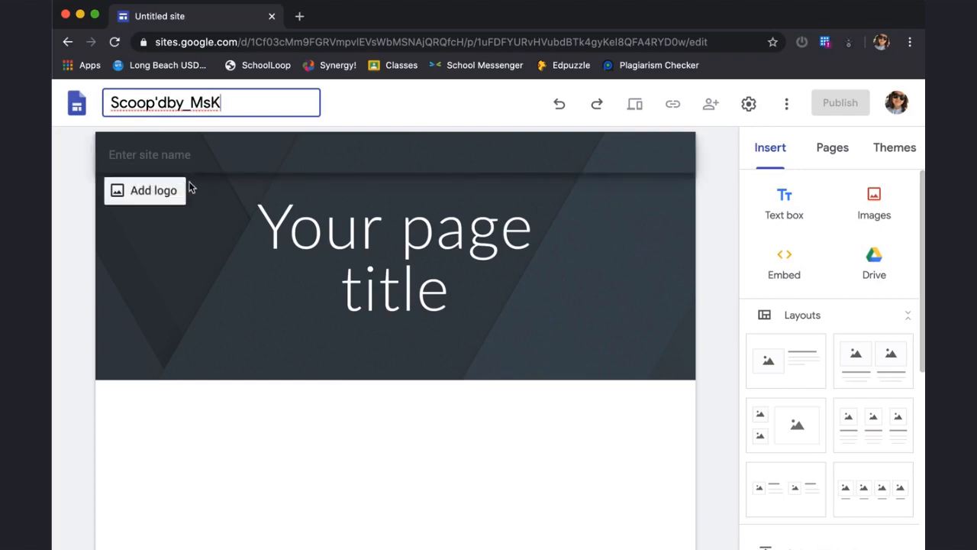
click(174, 153)
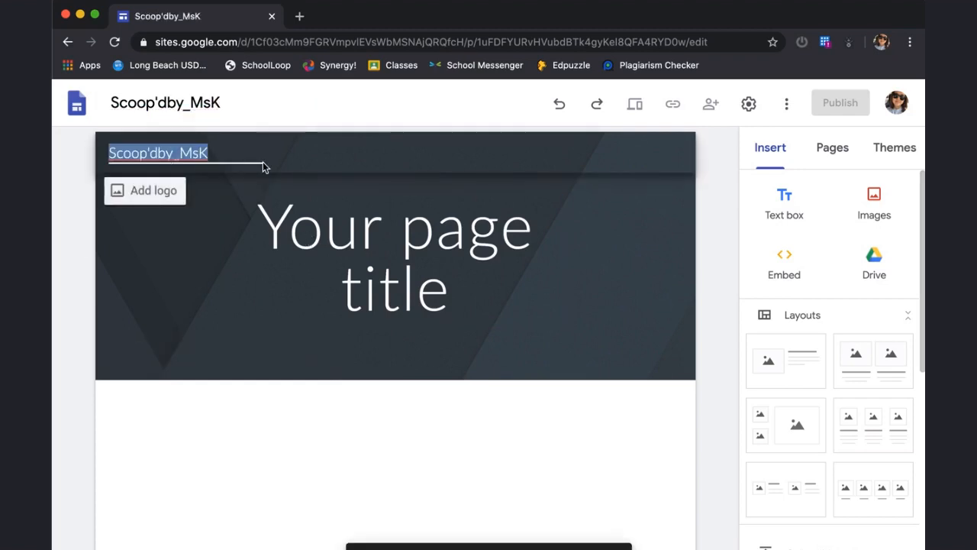
Step: Replace the placeholder page title in the home page header with "Scoop'd"
click(329, 238)
triple_click(330, 238)
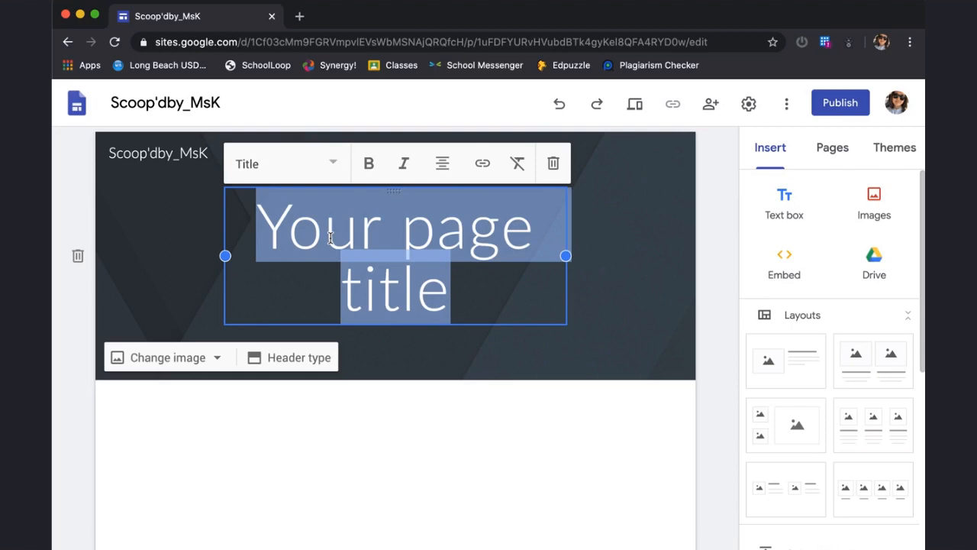
text(Sc)
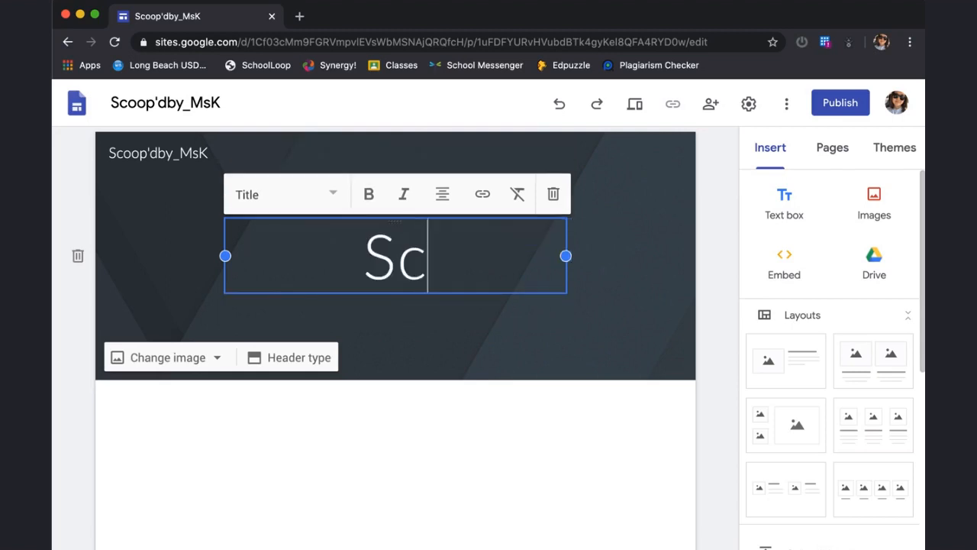
text(oop'd)
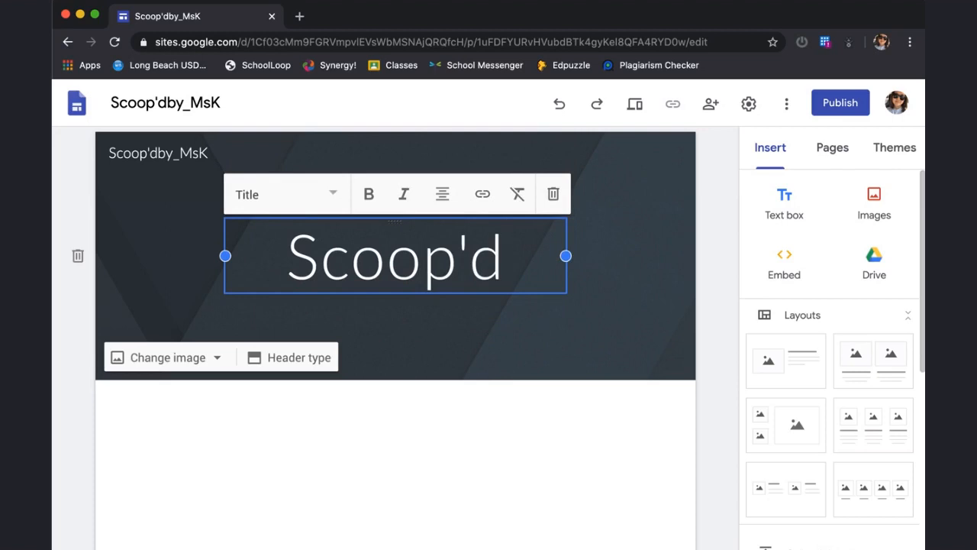
key(BackSpace)
Step: Add a centred second line reading "by Ms. K" beneath the Scoop'd title
key(Return)
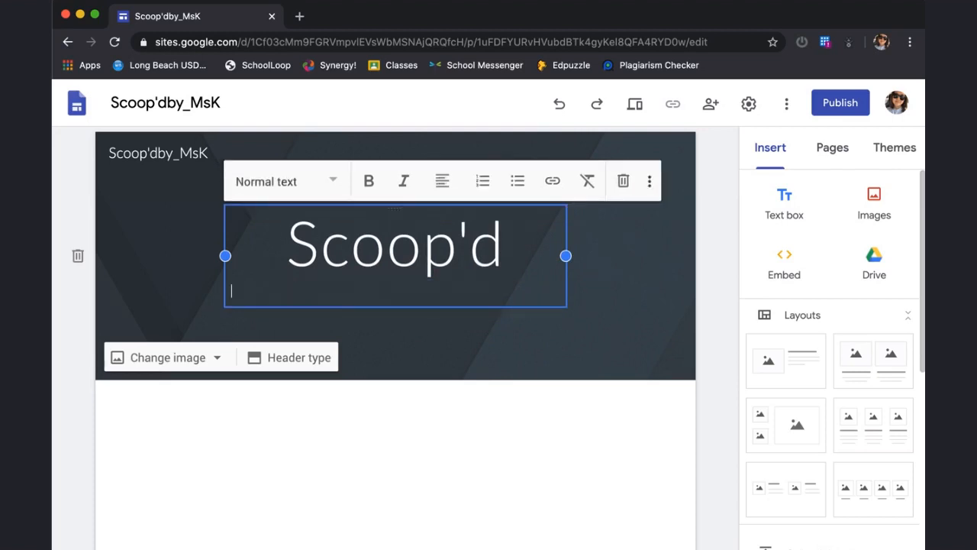
text(by Ms. K)
click(440, 181)
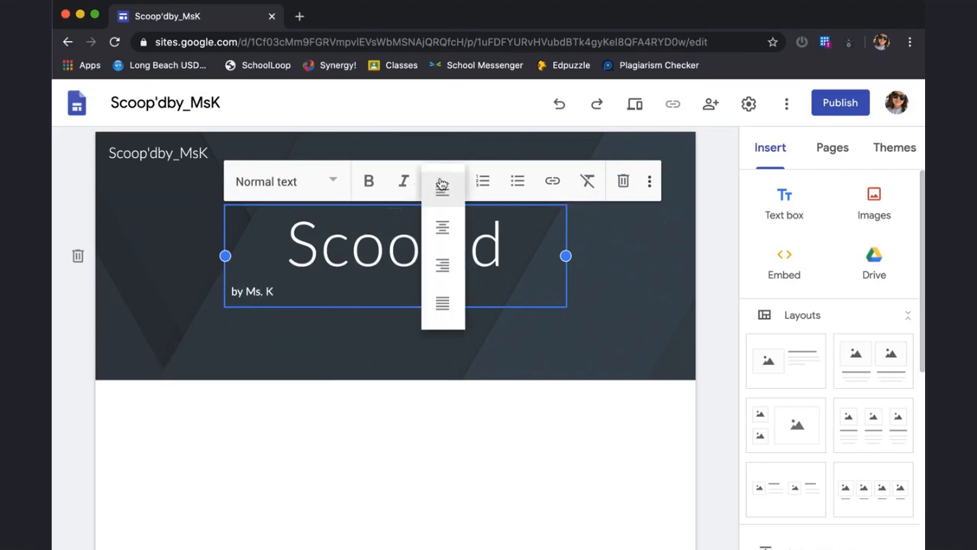
click(444, 228)
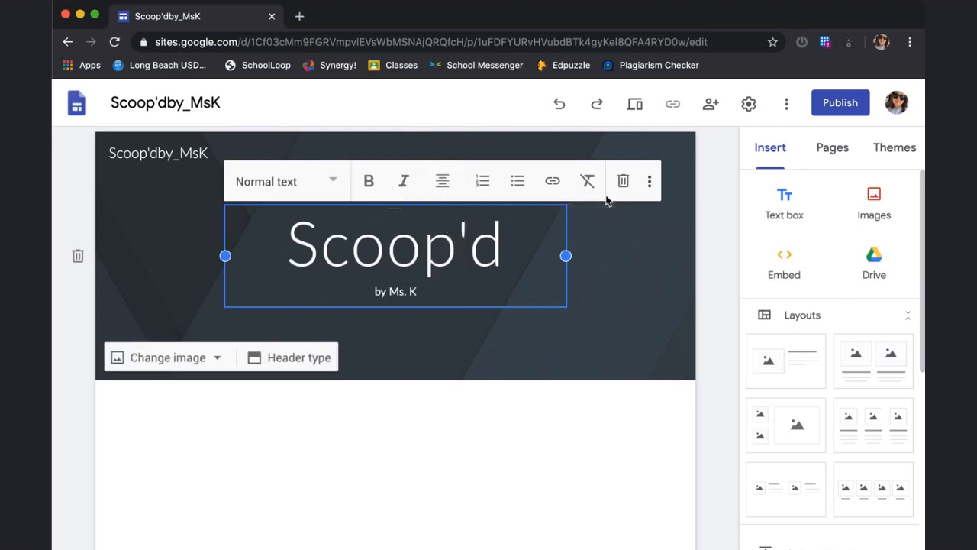
click(664, 409)
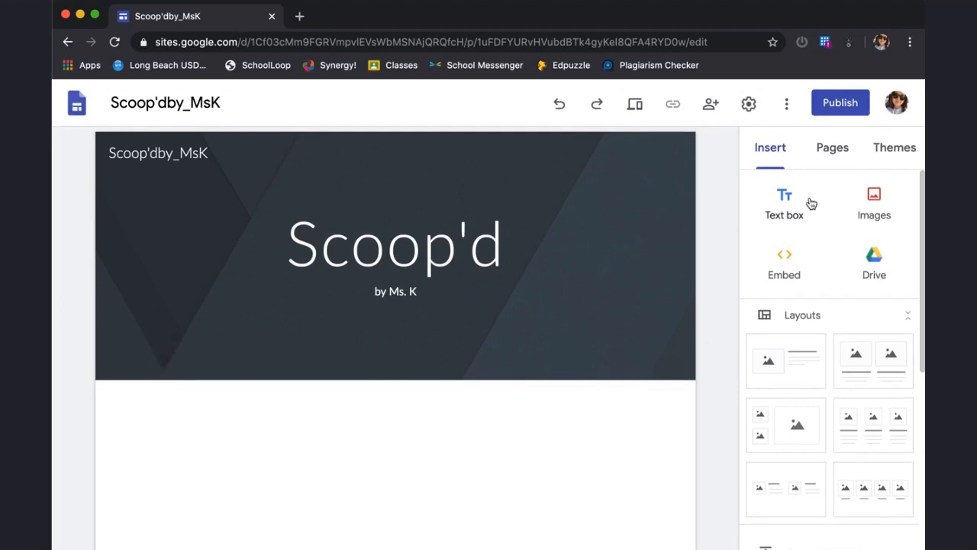
scroll(807, 343, down, 5)
scroll(808, 344, down, 4)
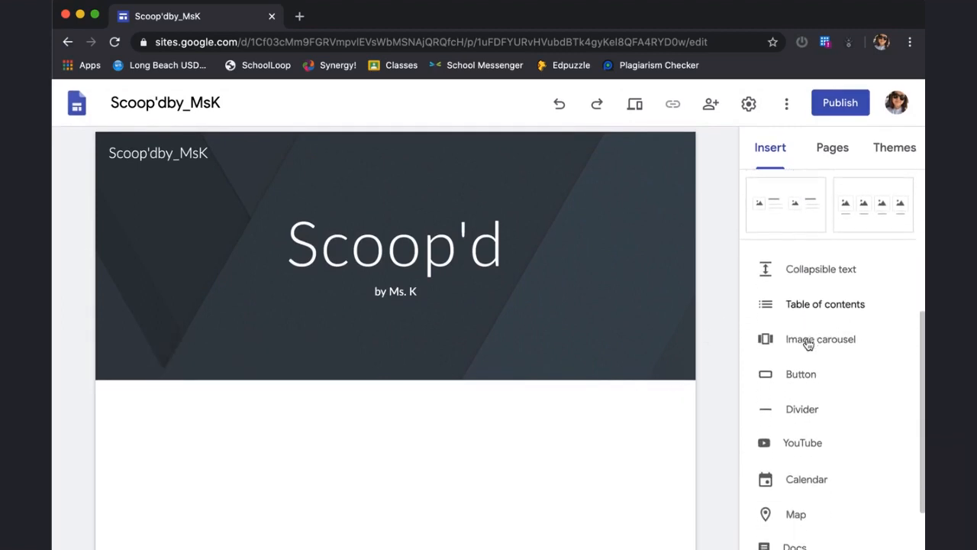
scroll(808, 344, down, 4)
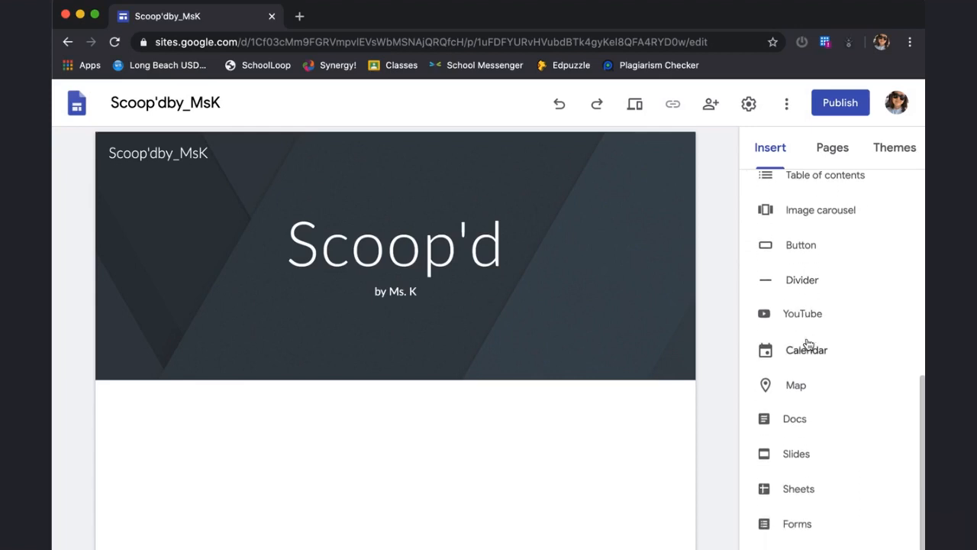
scroll(807, 328, up, 1)
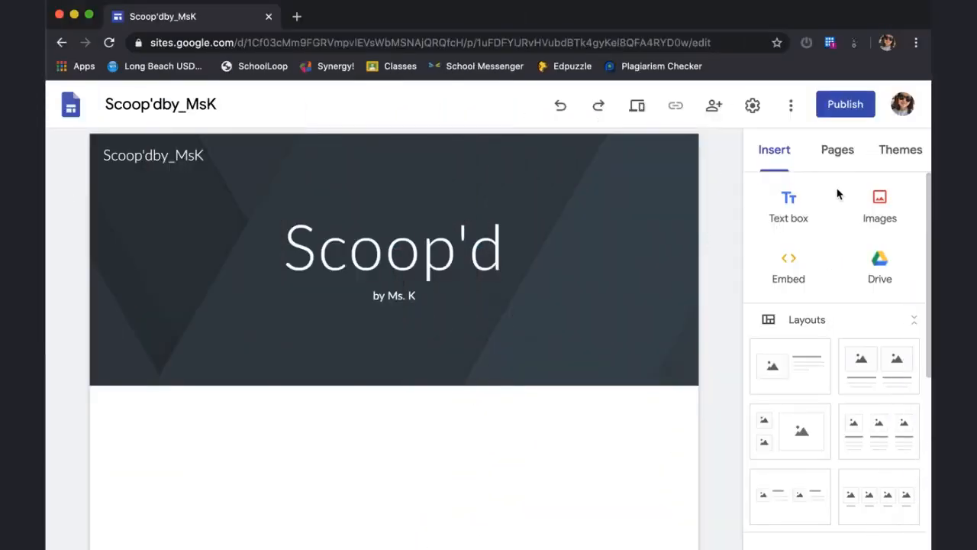
Step: Add a new page named "Flavors" to the site
click(834, 155)
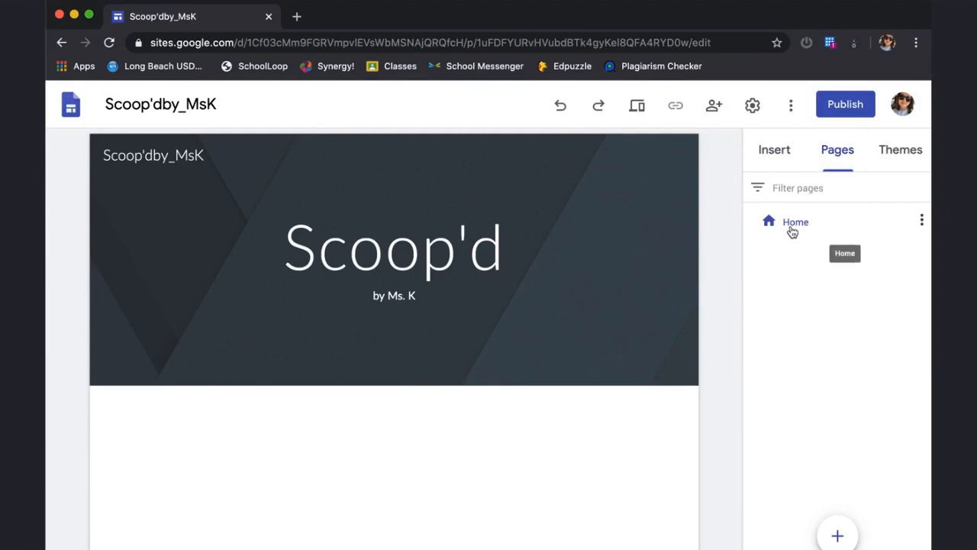
mouse_move(837, 537)
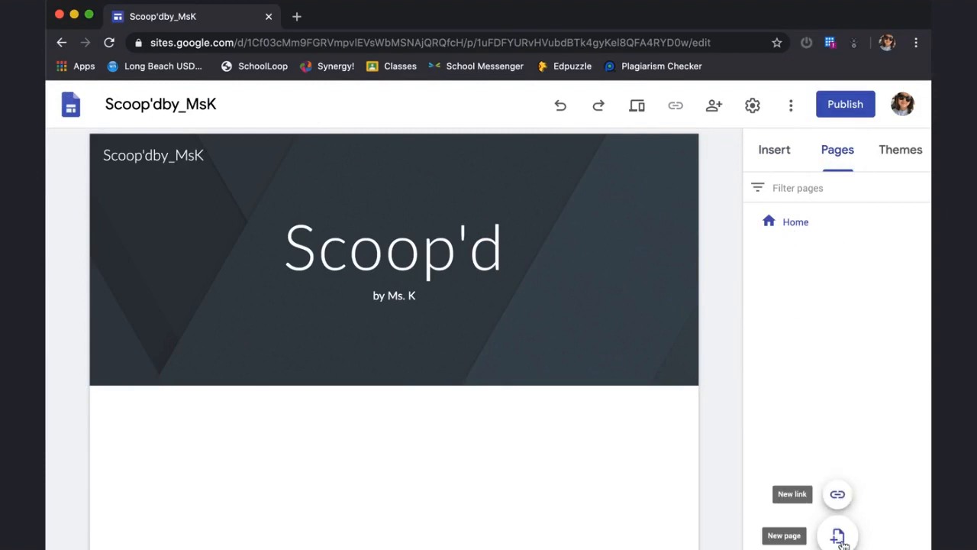
click(839, 537)
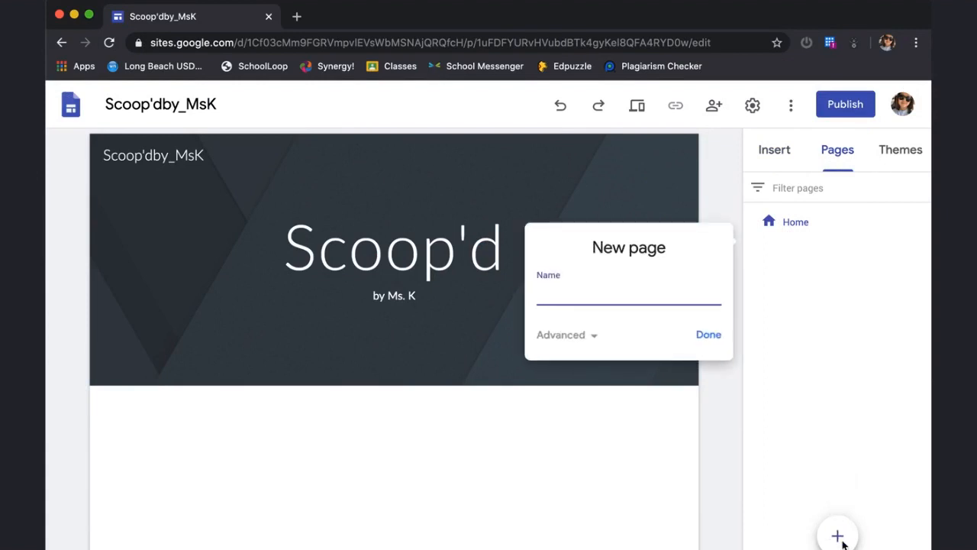
text(Flavos)
key(BackSpace)
text(rs)
click(698, 334)
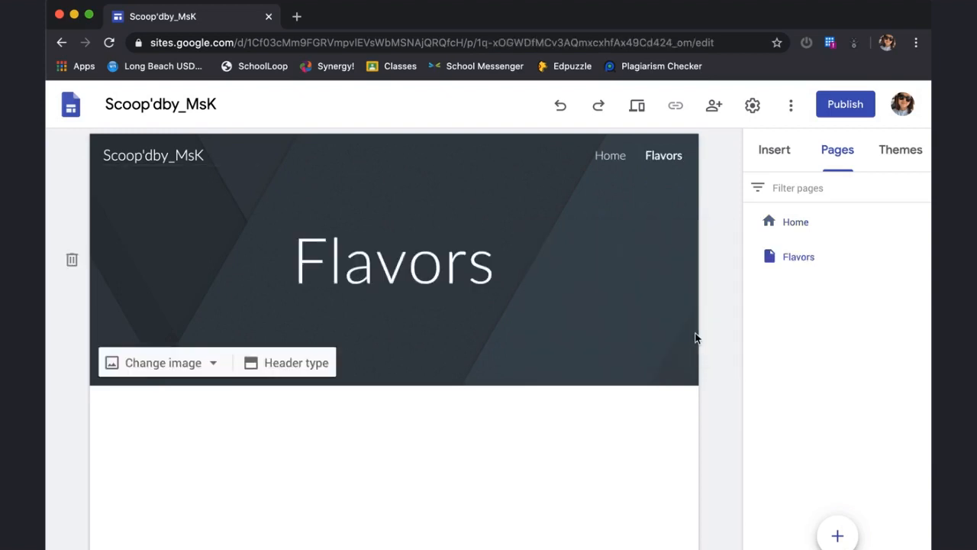
Step: Add another new page named "Location" to the site
mouse_move(839, 536)
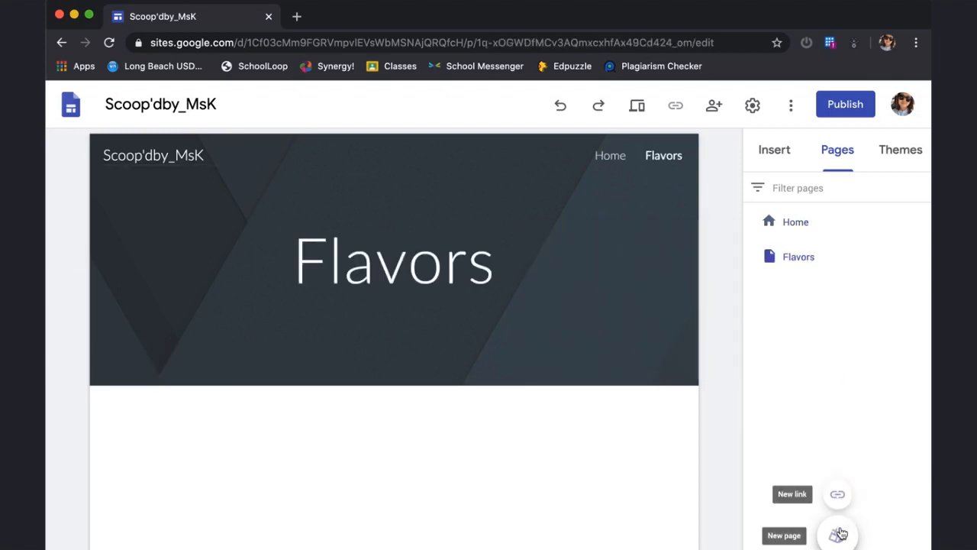
click(839, 536)
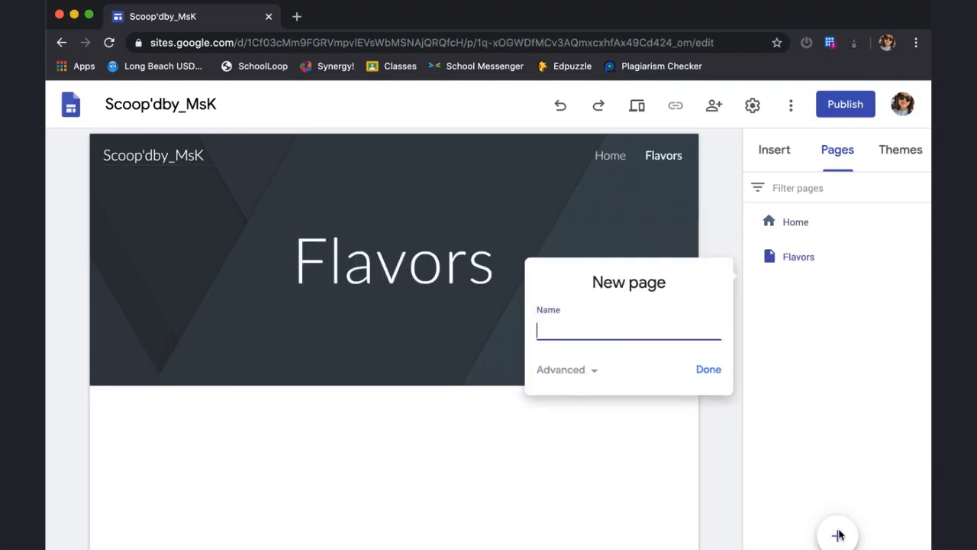
text(Locations)
key(BackSpace)
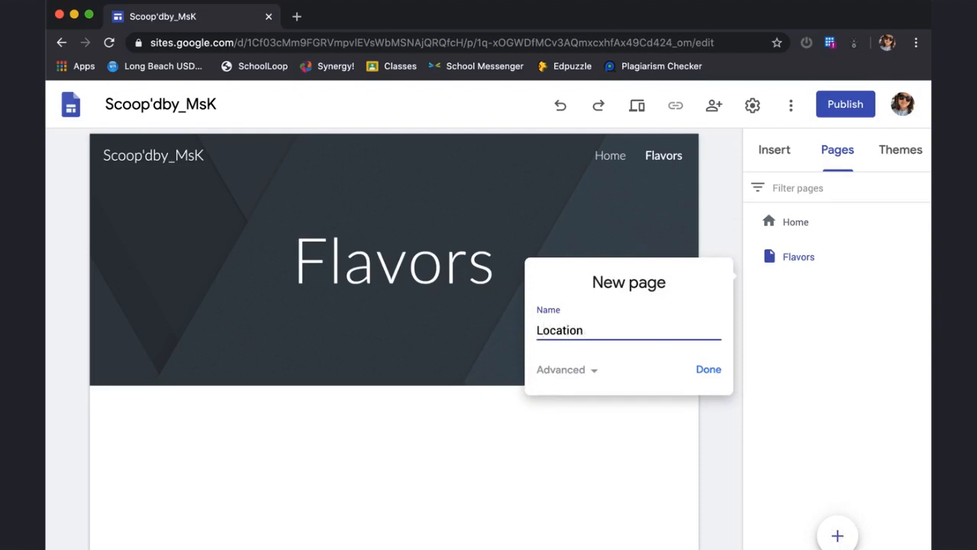
key(Return)
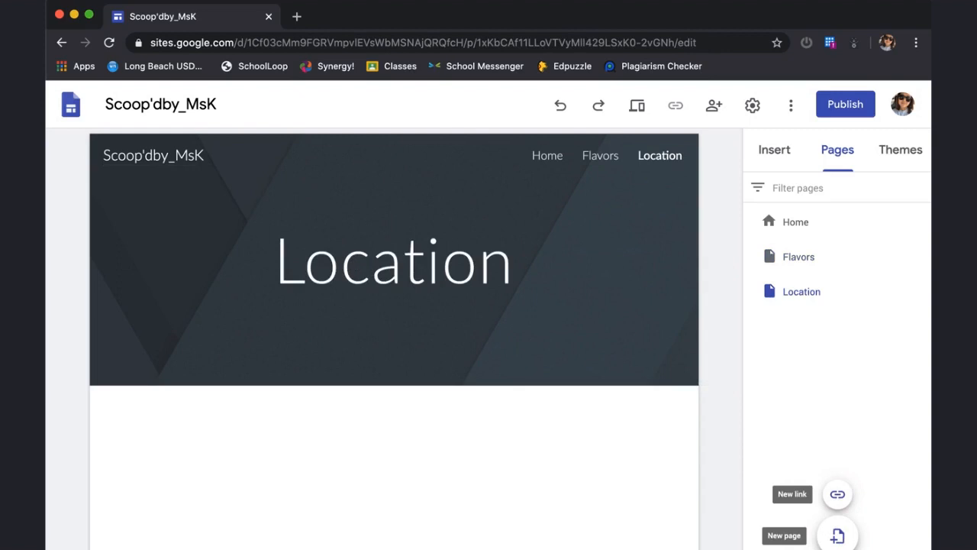
Step: Add a new page named "Social Media" and move the Location page below it in the page order
click(838, 536)
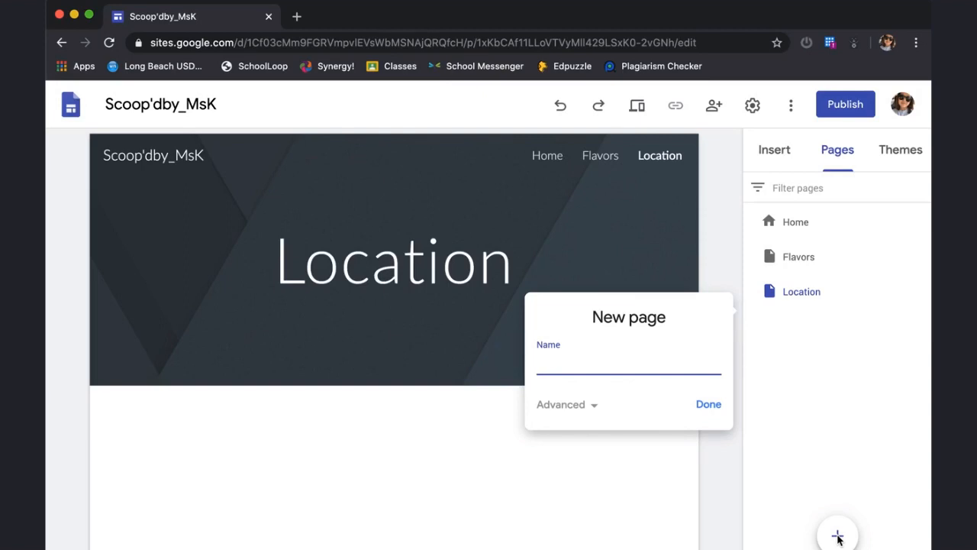
text(Social Media)
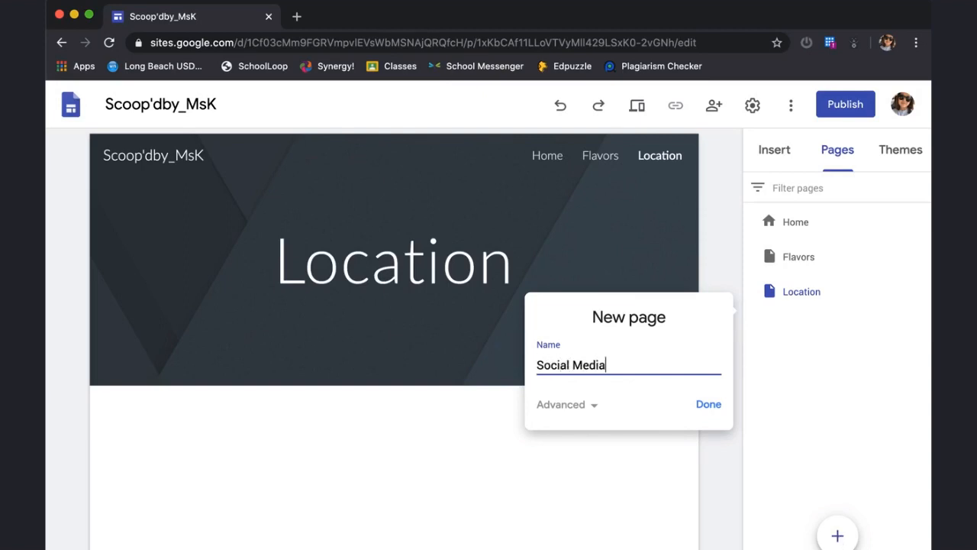
click(716, 409)
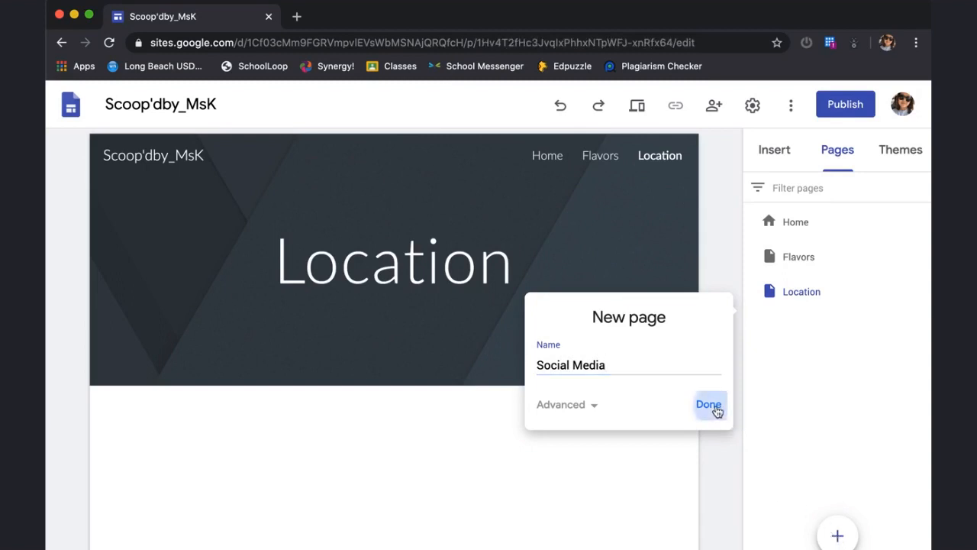
drag(799, 291, 796, 345)
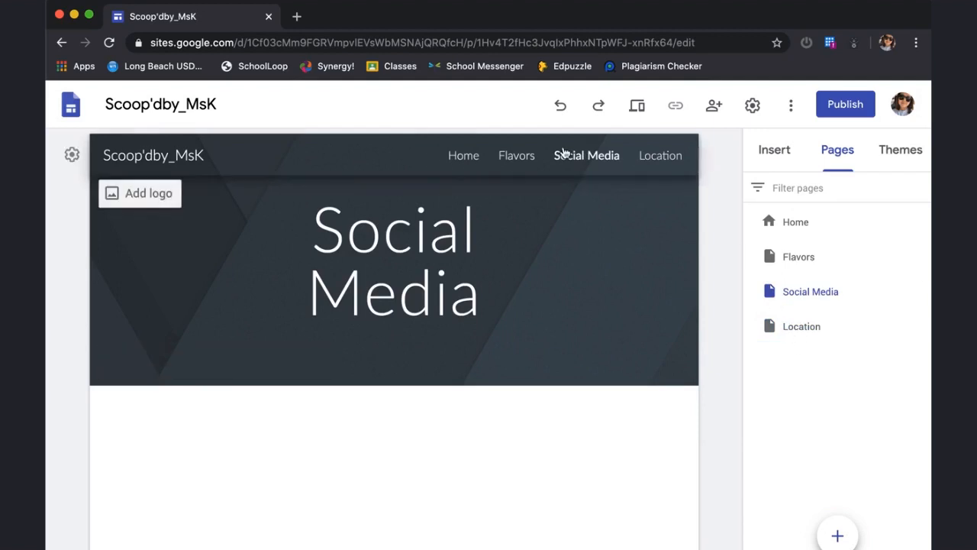
Step: View the Home, Flavors, Social Media and Location pages in turn through the site navigation
click(468, 157)
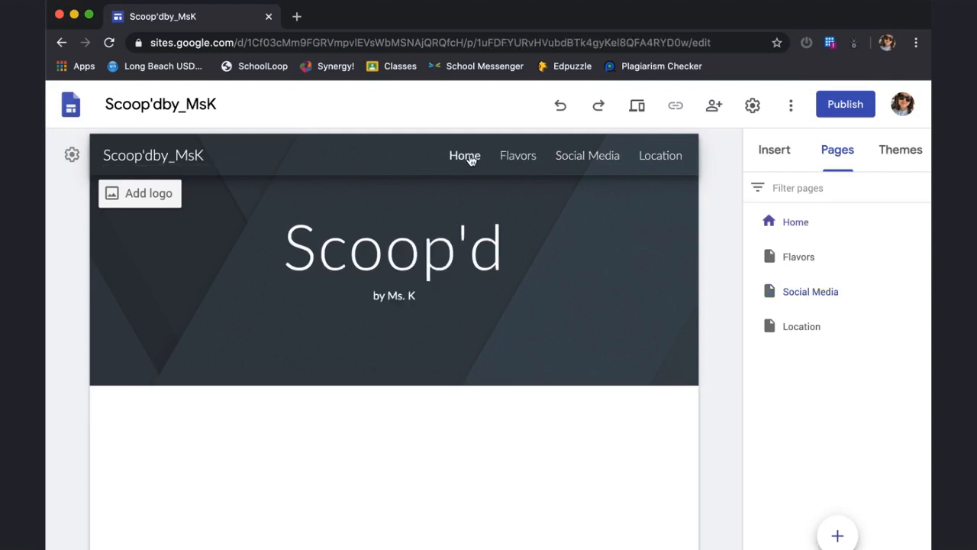
click(529, 157)
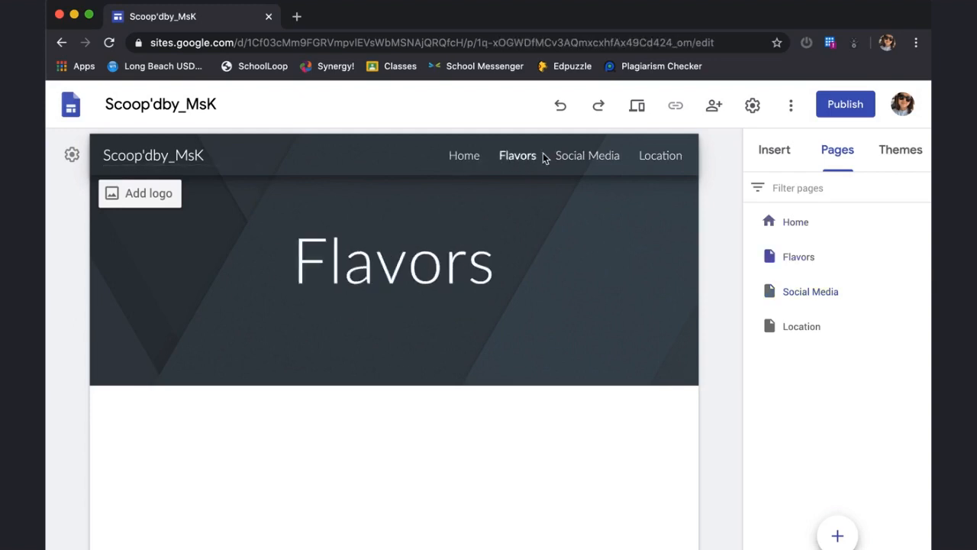
click(565, 156)
click(657, 157)
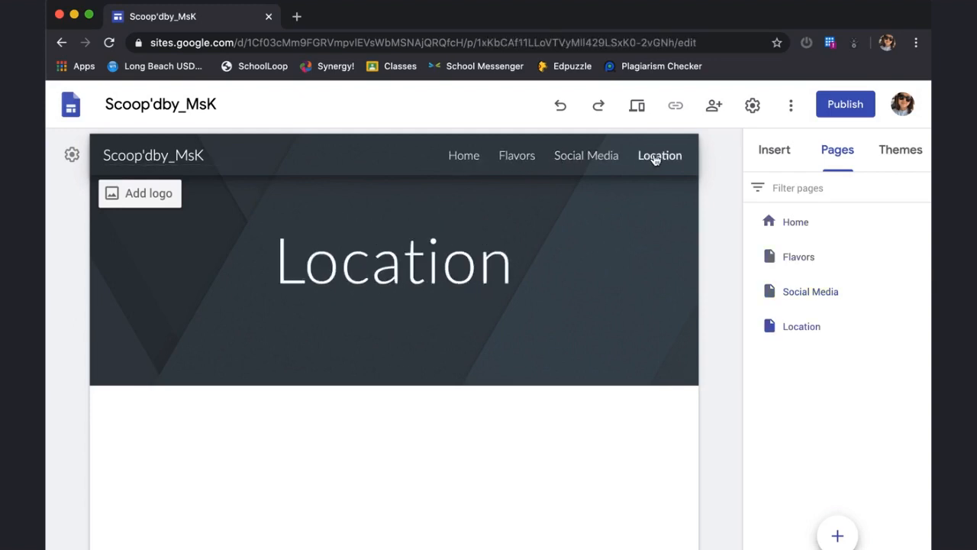
Step: On the Flavors page, insert a three-column layout of images with headings and text, followed by a four-column layout of captioned images
click(517, 162)
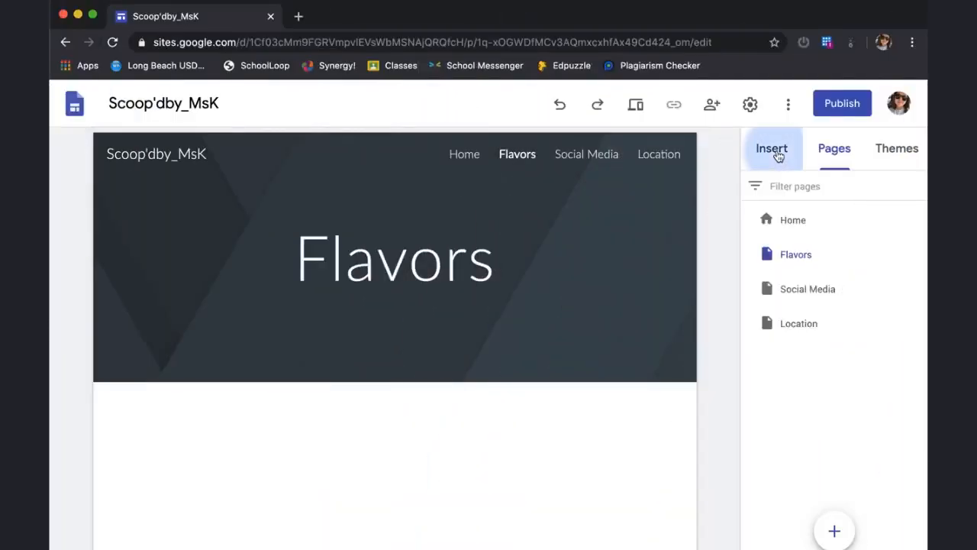
click(777, 155)
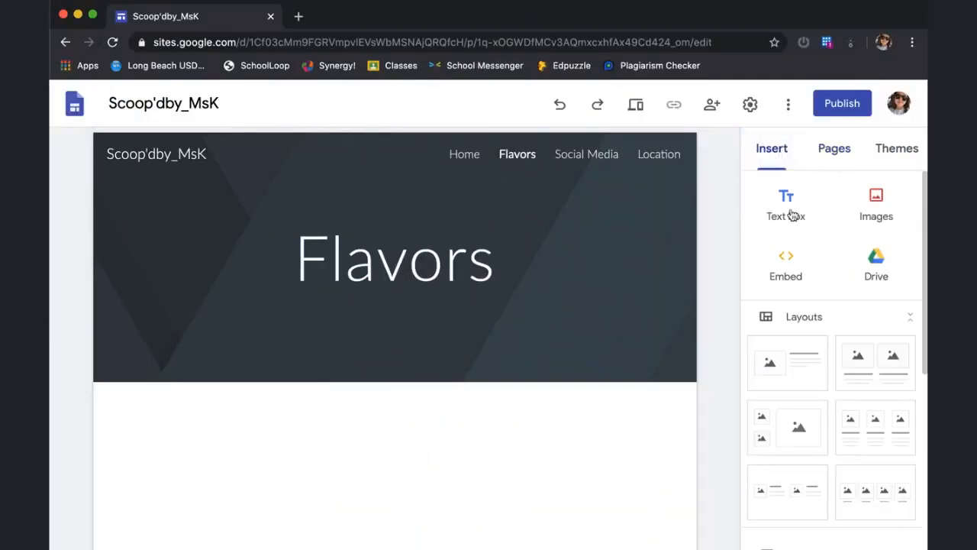
scroll(823, 354, down, 2)
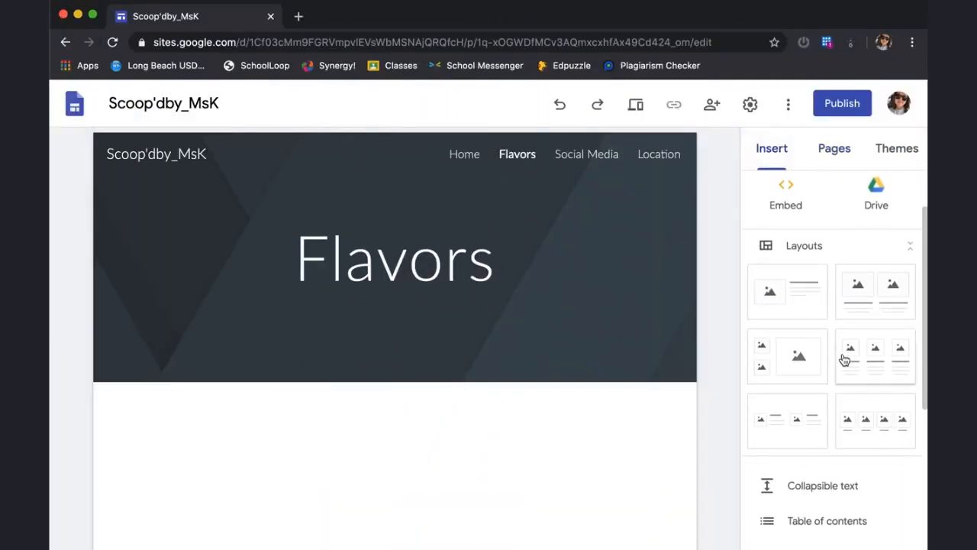
scroll(857, 374, down, 2)
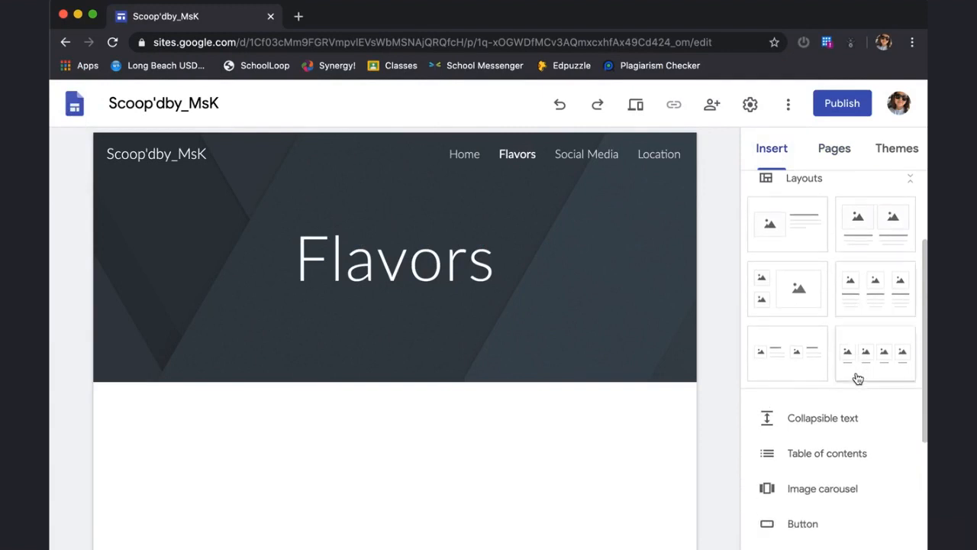
click(871, 287)
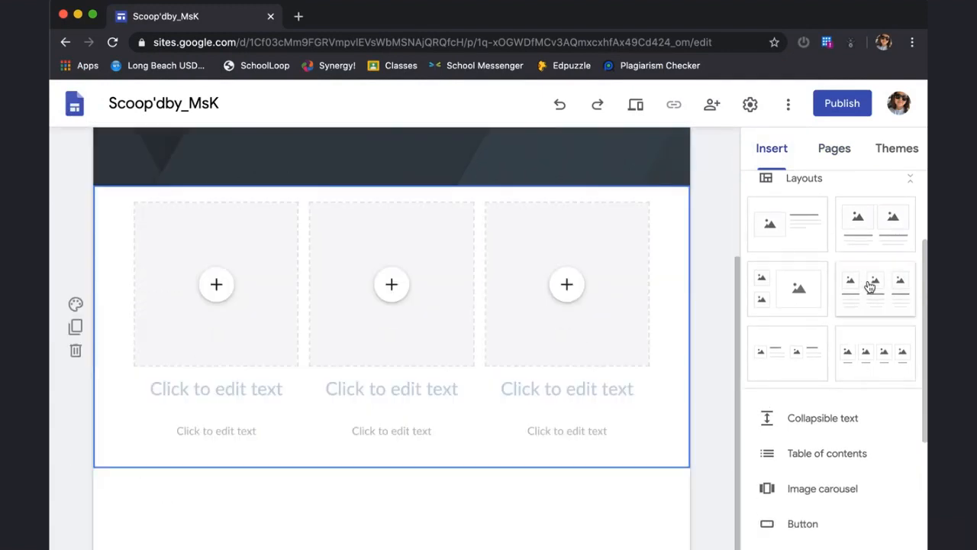
click(873, 364)
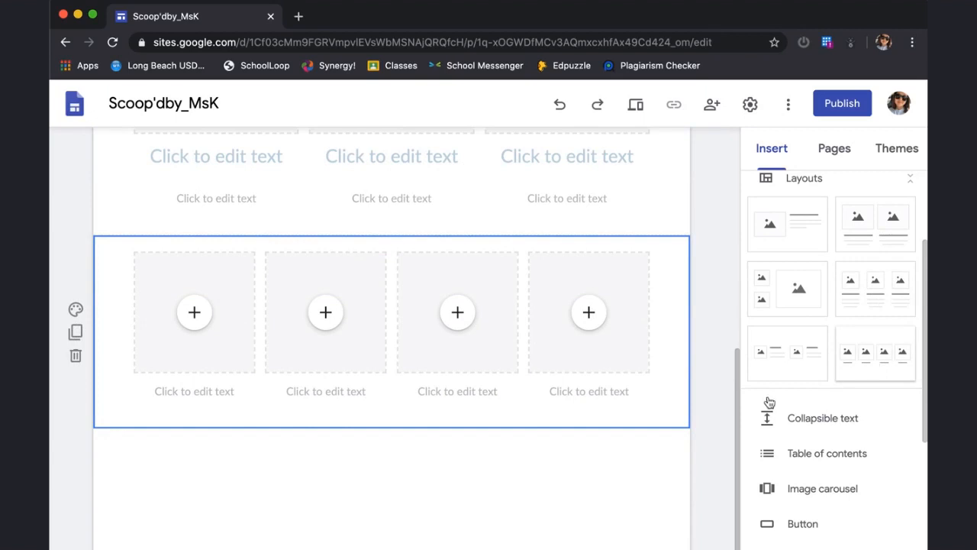
scroll(491, 451, up, 3)
scroll(493, 451, up, 10)
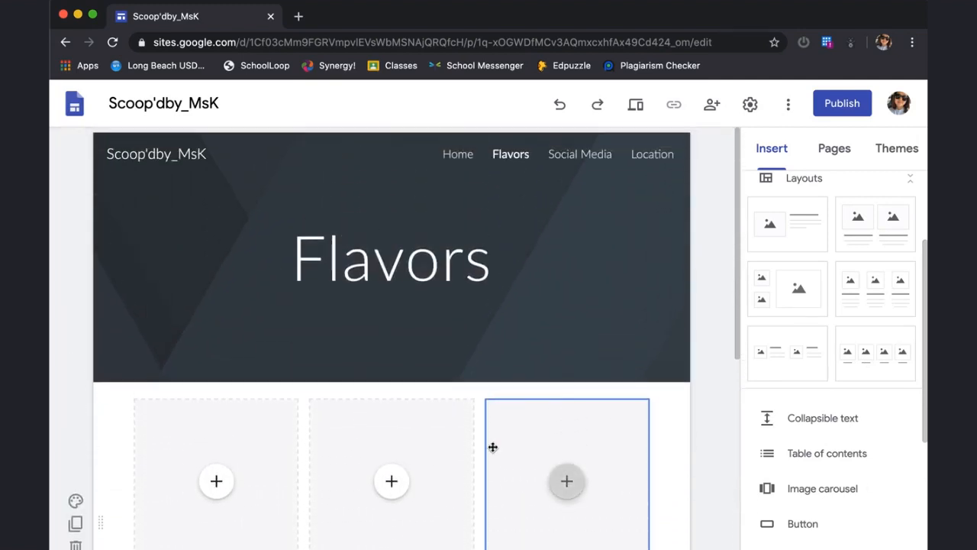
scroll(492, 446, down, 5)
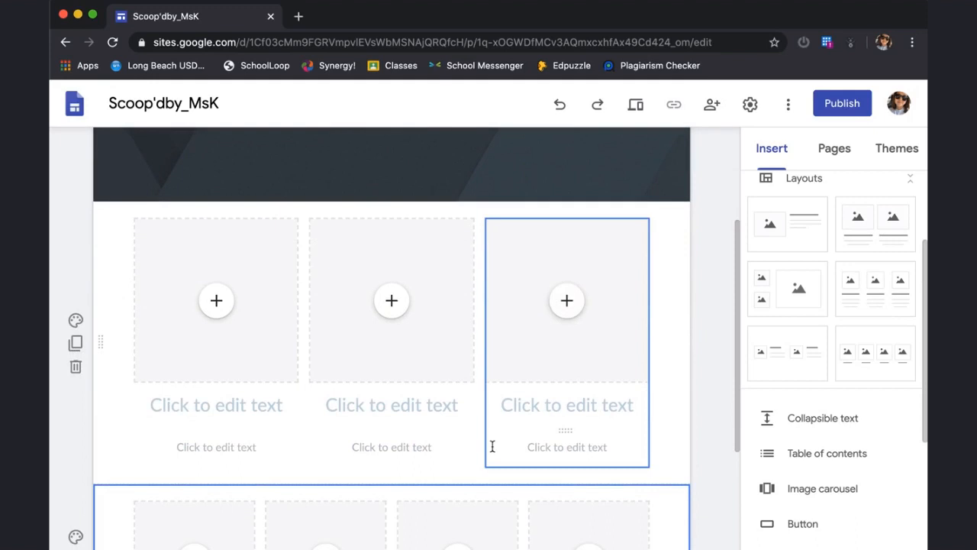
scroll(493, 447, down, 7)
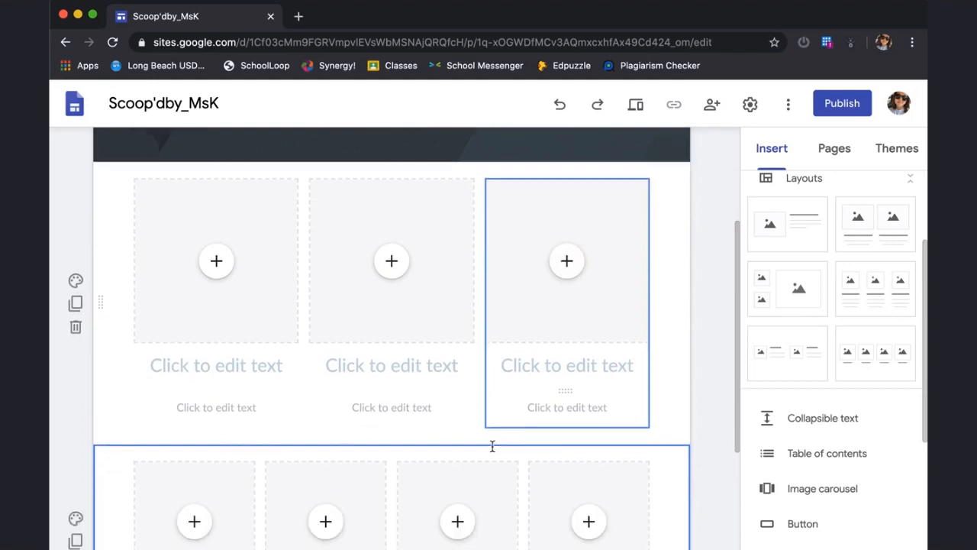
scroll(493, 450, up, 12)
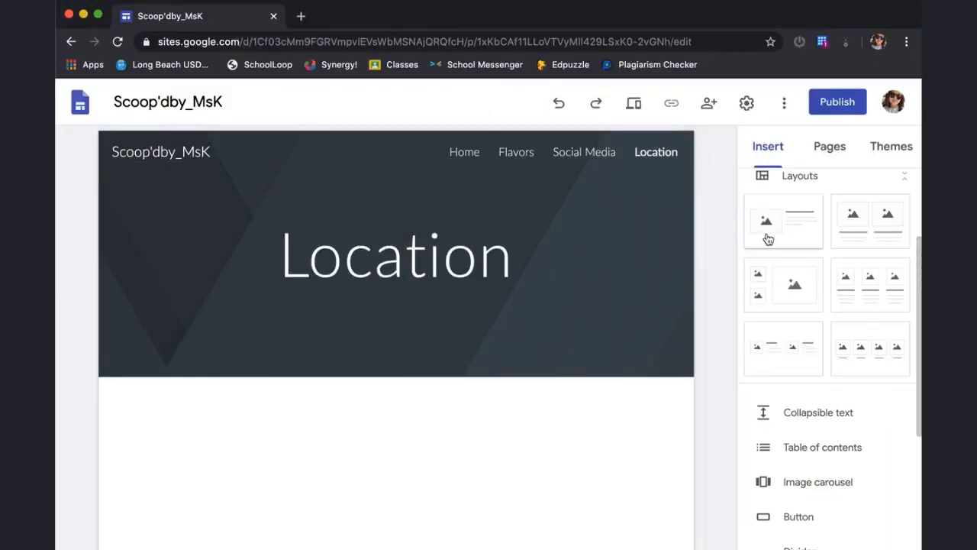
Step: Insert a single image-and-text layout on the Location page and move its image placeholder to the right of the text
click(768, 240)
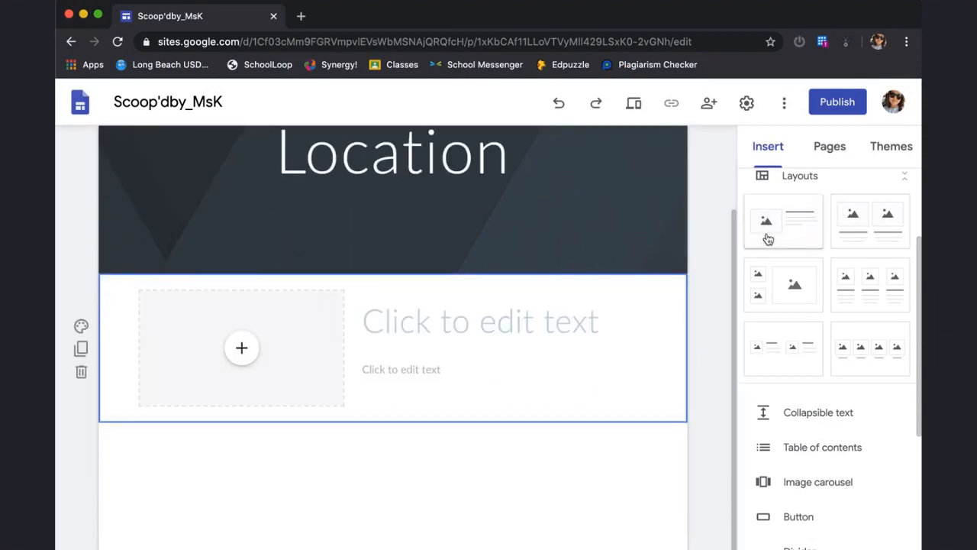
drag(312, 356, 650, 330)
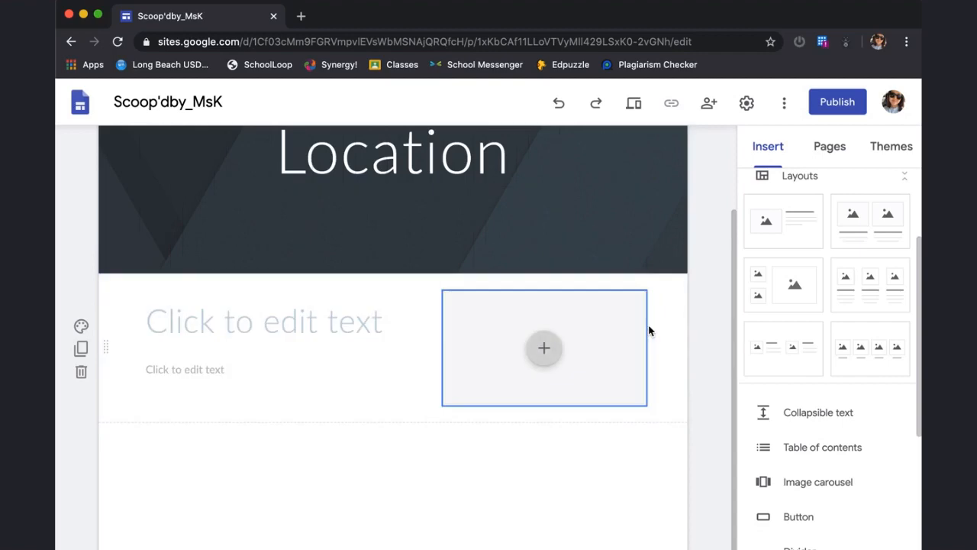
Step: Enter "Address" as the Location section's heading and view the content options for its image placeholder, without inserting anything
click(344, 319)
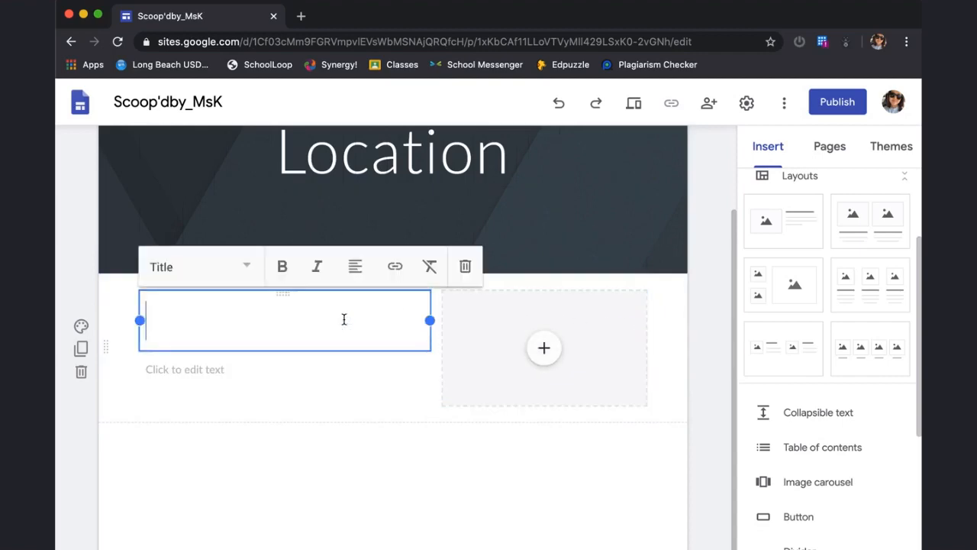
text(Address)
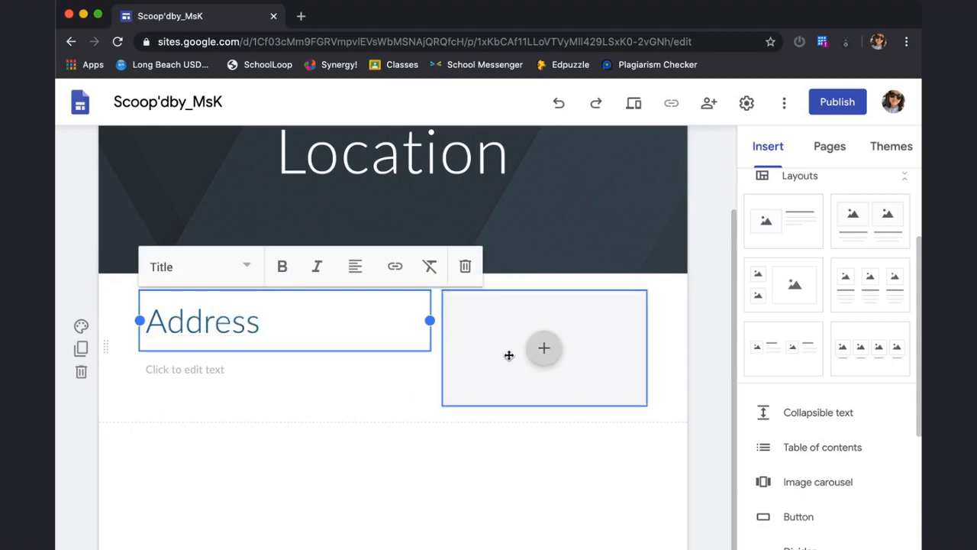
click(547, 351)
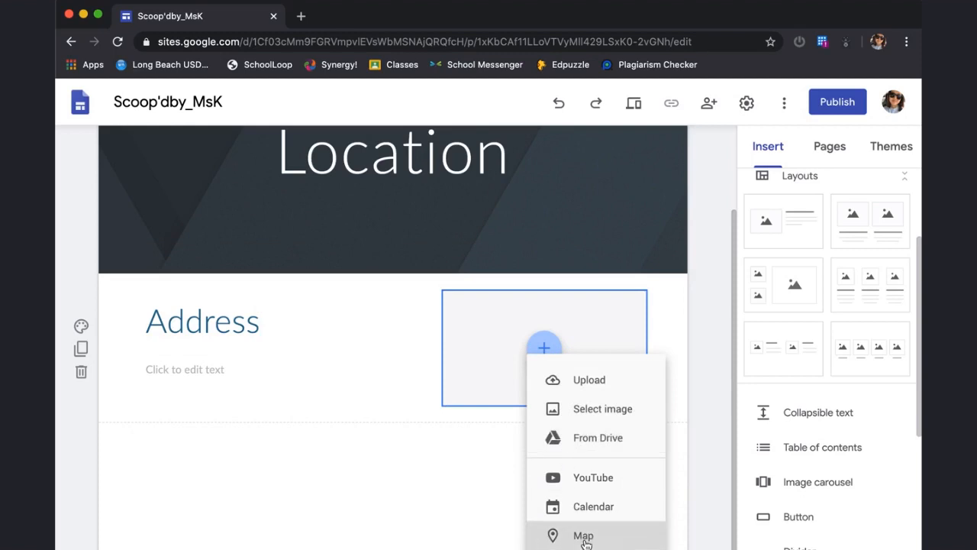
click(390, 468)
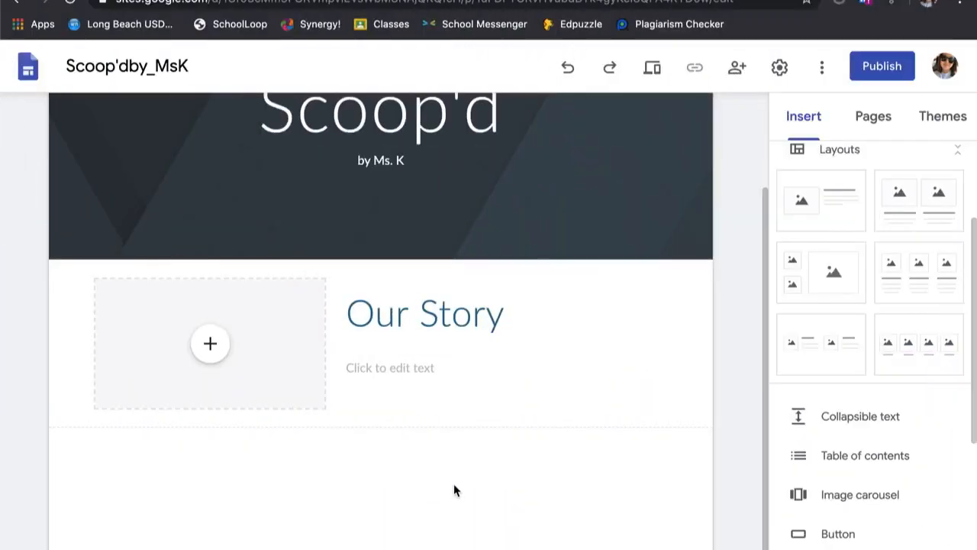
Step: Add a footer from the home page containing the text "Scoop'd by Ms. K"
scroll(454, 483, up, 1)
scroll(453, 483, down, 1)
click(388, 548)
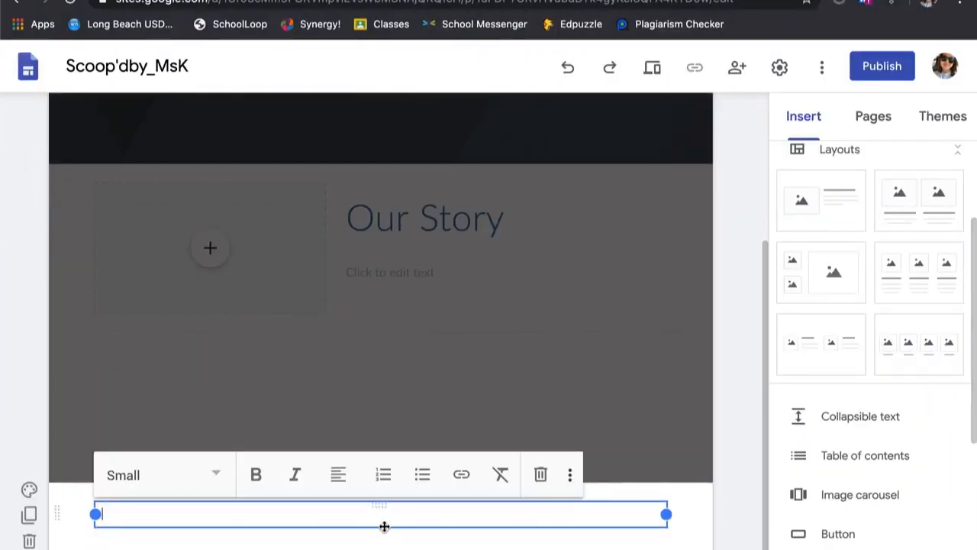
text(Scoop'd by Ms. K)
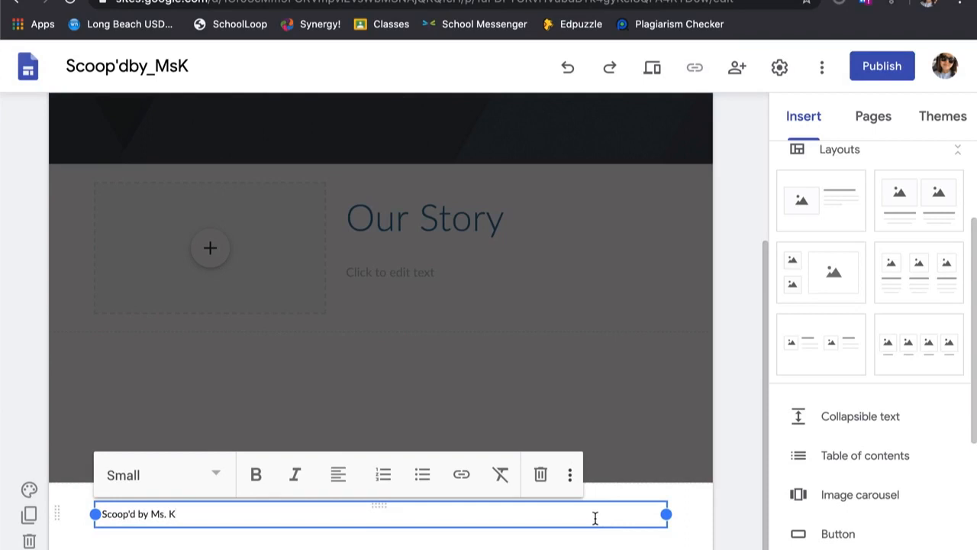
key(Escape)
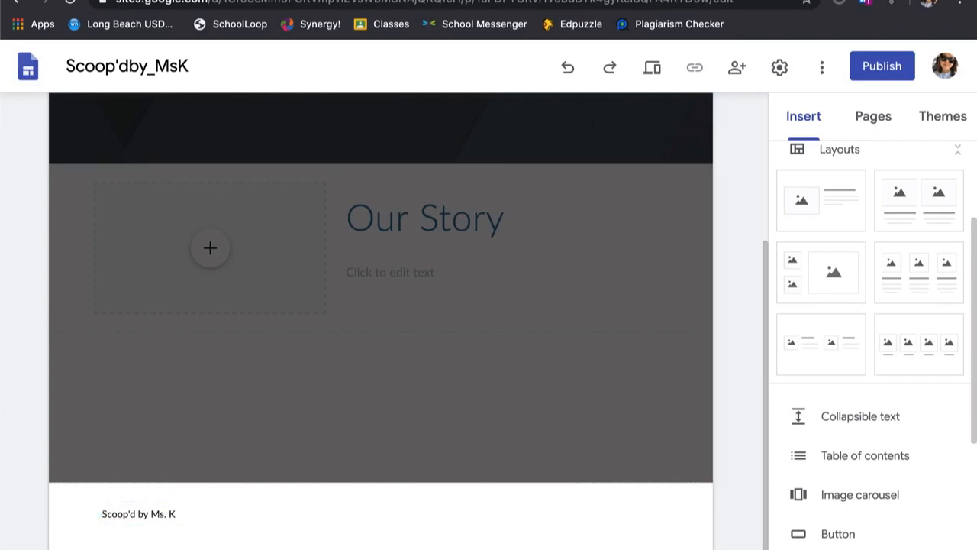
Step: Examine the Home, Flavors, Social Media and Location pages in turn, checking each page's layout and the footer
scroll(565, 421, up, 1)
scroll(565, 421, down, 1)
scroll(570, 405, up, 3)
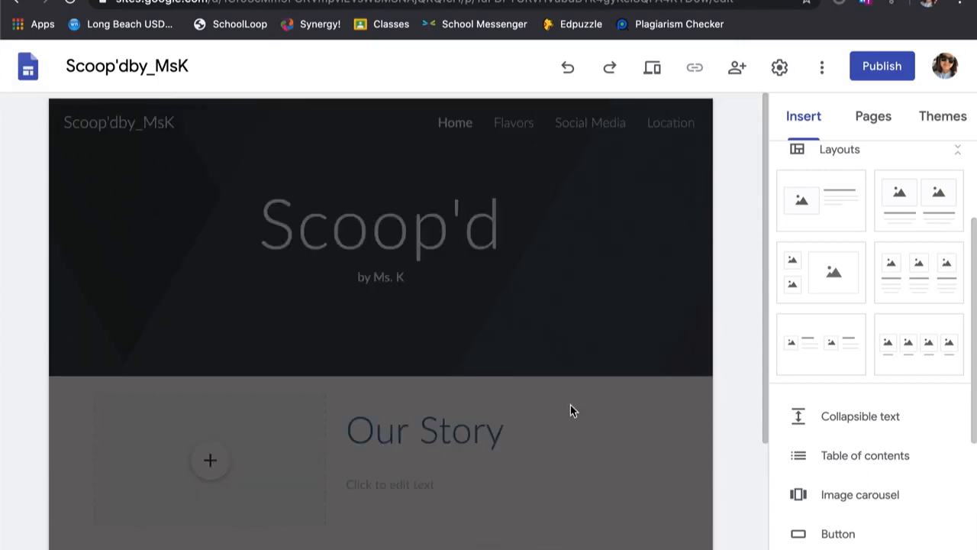
scroll(571, 405, down, 3)
scroll(570, 405, up, 3)
click(511, 125)
click(513, 125)
scroll(500, 305, down, 5)
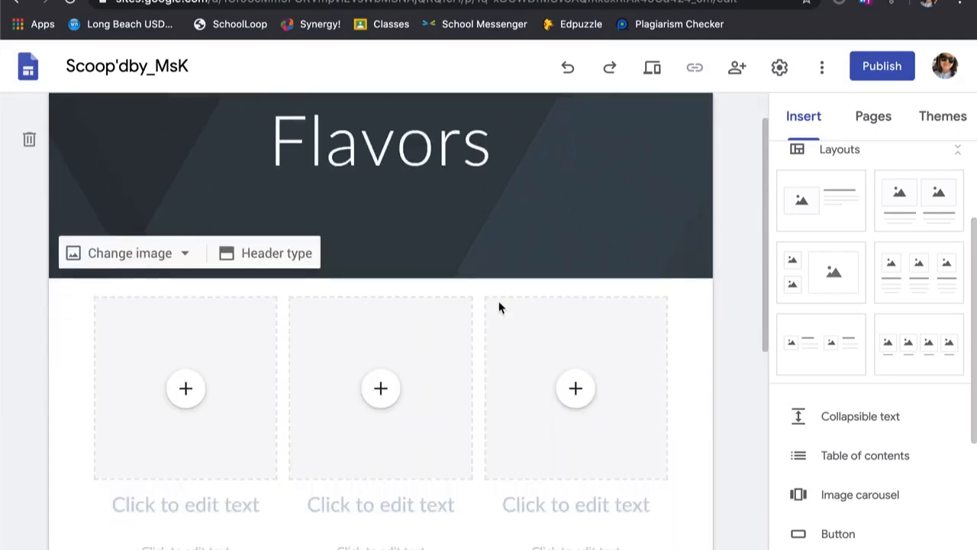
scroll(499, 302, up, 5)
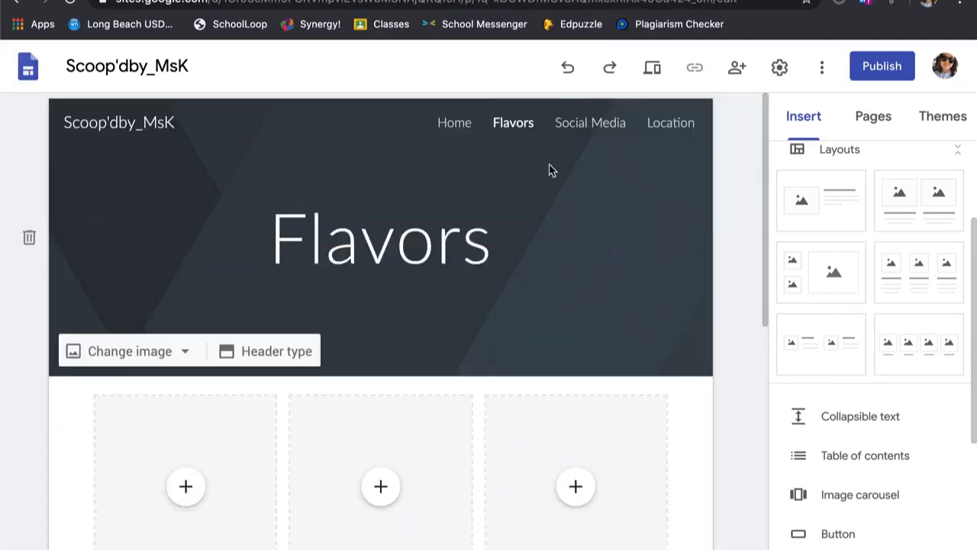
click(568, 124)
scroll(522, 341, down, 3)
scroll(519, 341, up, 3)
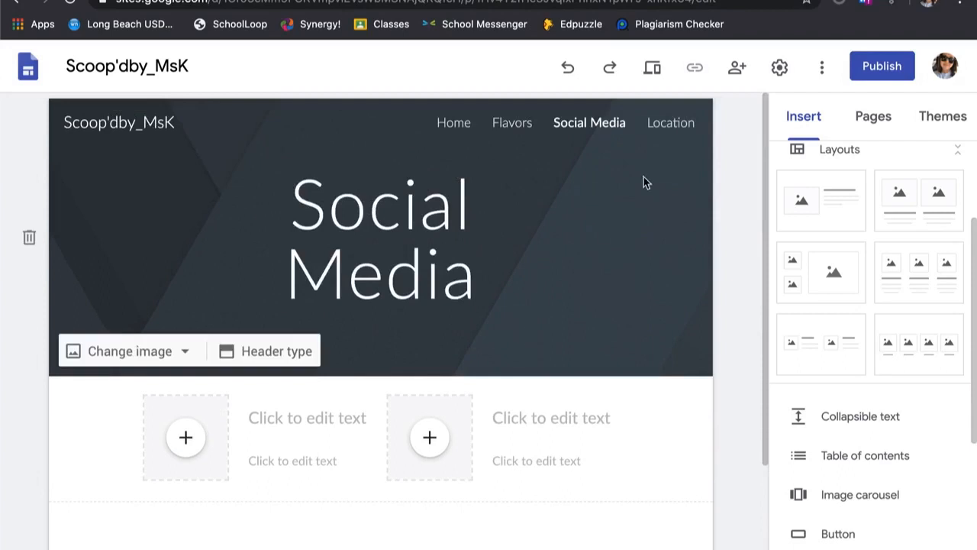
click(674, 123)
scroll(579, 303, down, 3)
scroll(579, 304, up, 3)
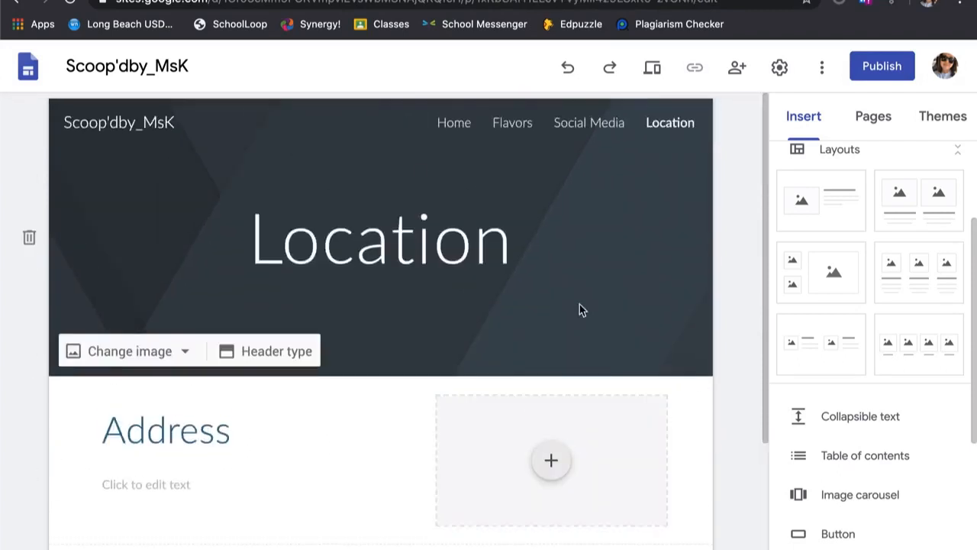